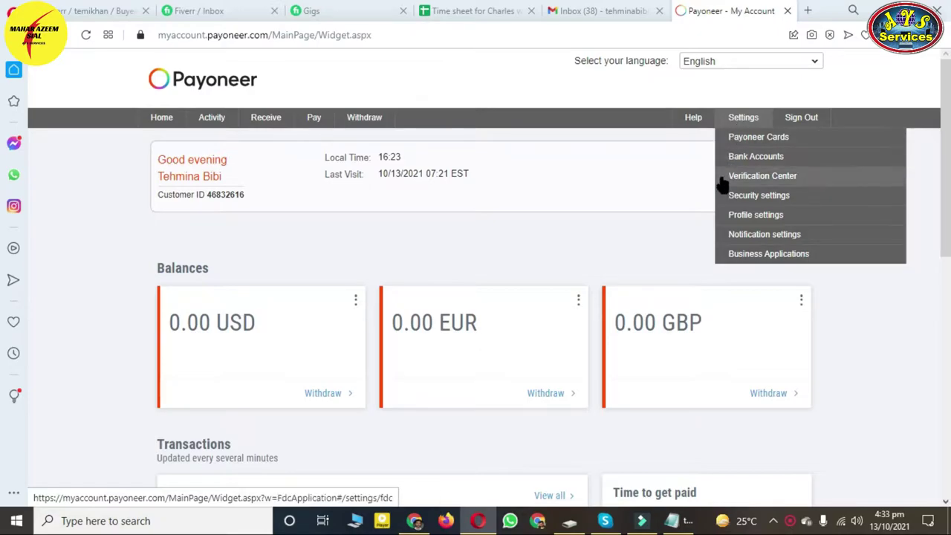
- Open the Verification Center and review the Provide Business Details and Account verification requirements
click(727, 184)
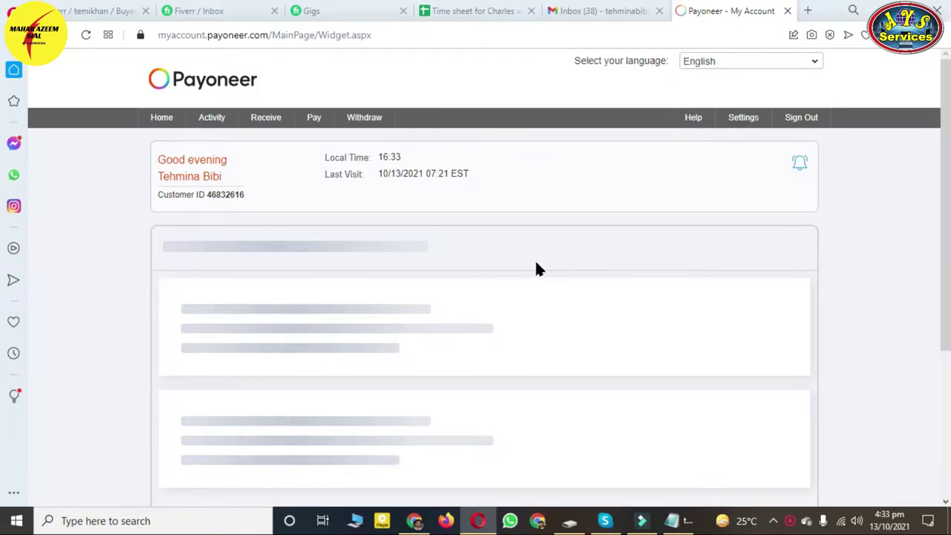
scroll(416, 272, down, 1)
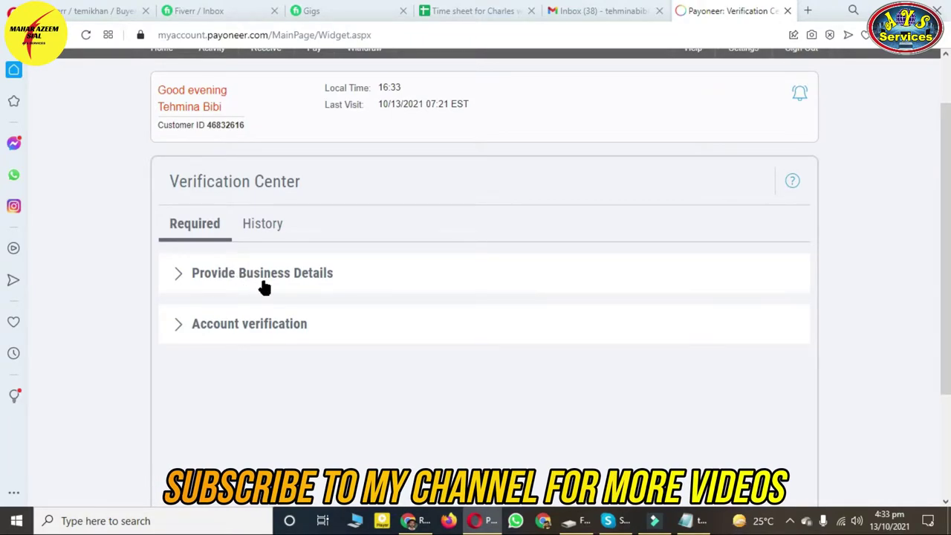
click(230, 279)
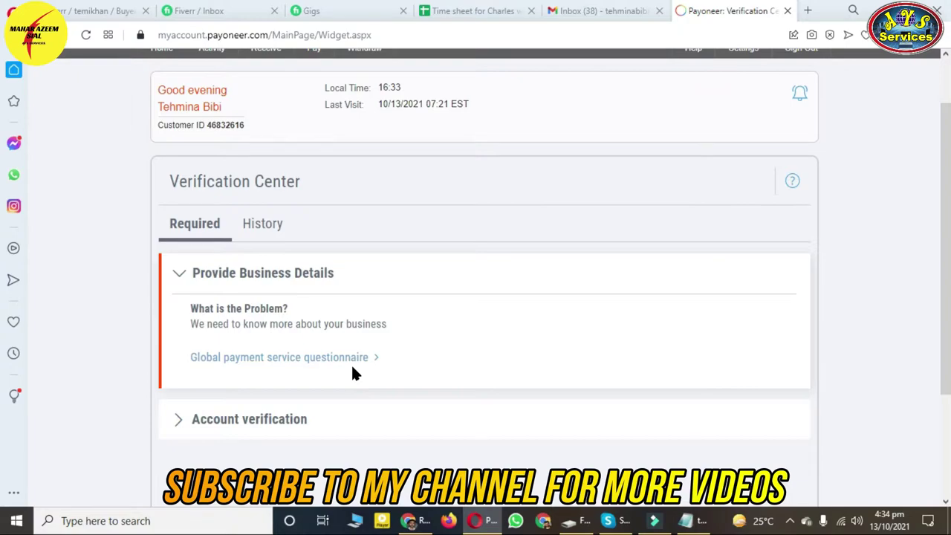
click(181, 273)
click(219, 328)
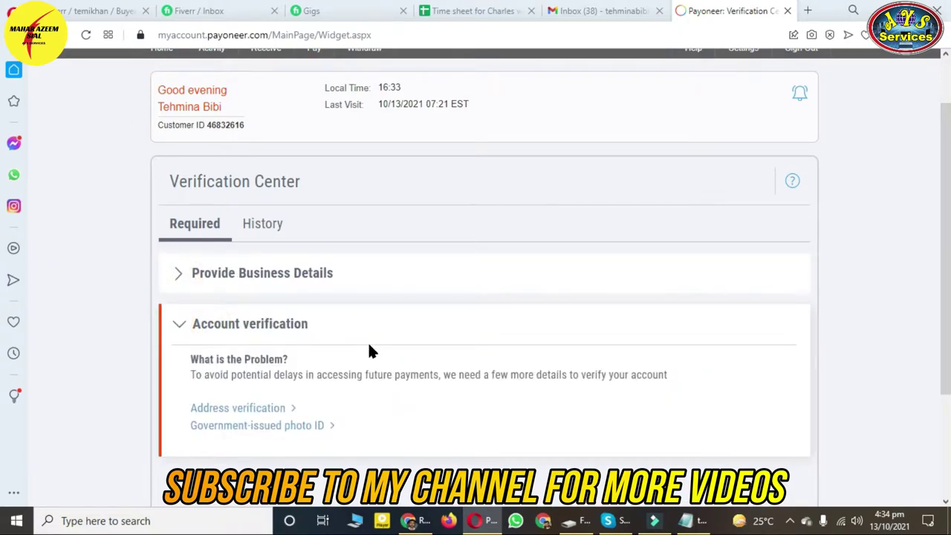
scroll(349, 343, down, 1)
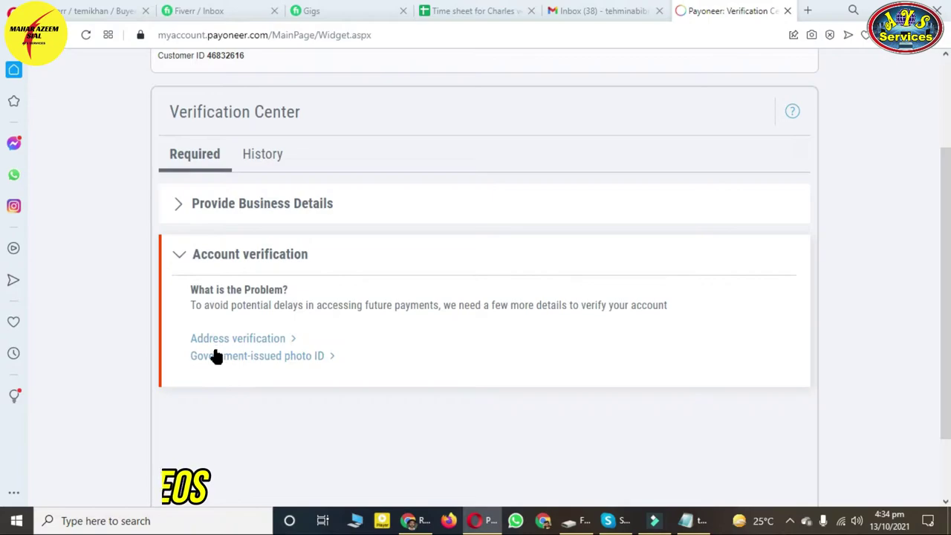
- Open the government-issued photo ID request and choose National ID as the document being submitted
click(284, 357)
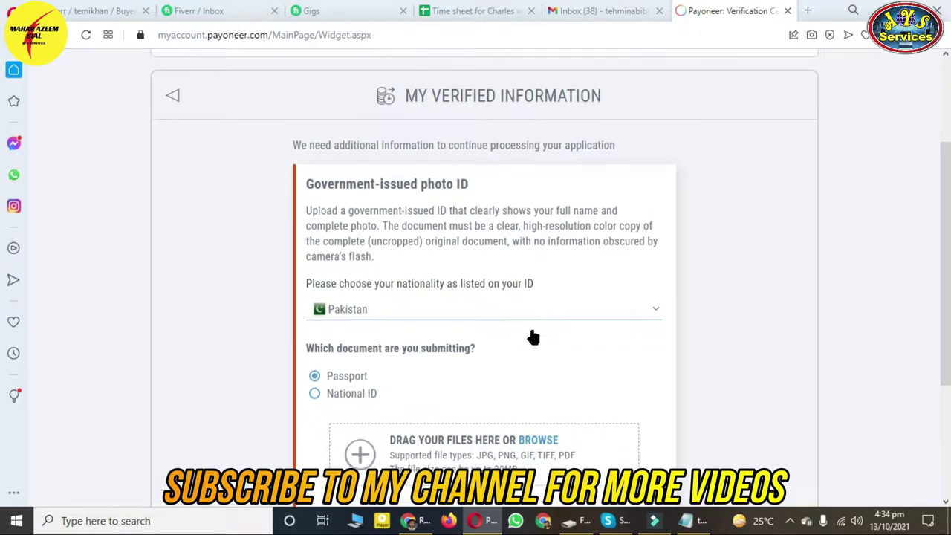
scroll(513, 336, down, 1)
click(350, 340)
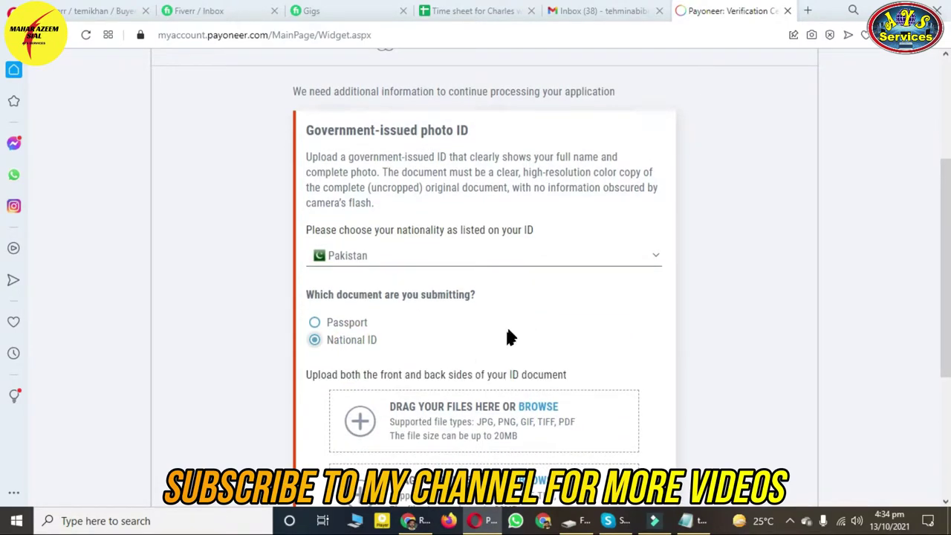
scroll(559, 321, down, 3)
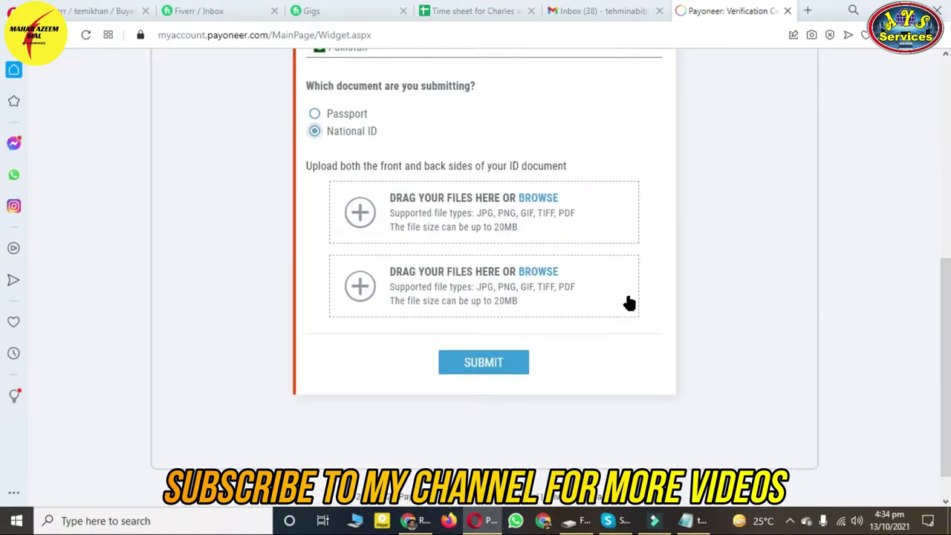
- Attach front.jpg from the Folio data (E:) drive as the front side of the national ID
click(369, 226)
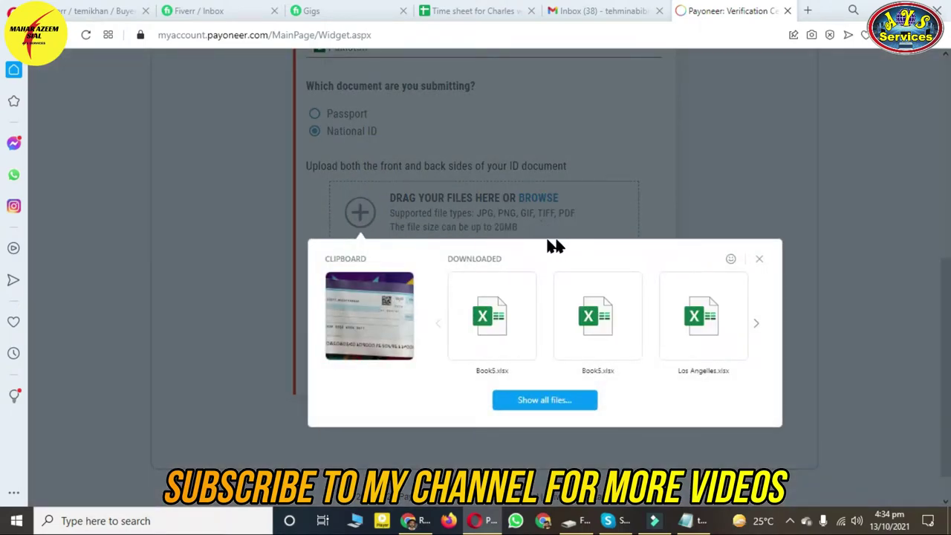
click(758, 261)
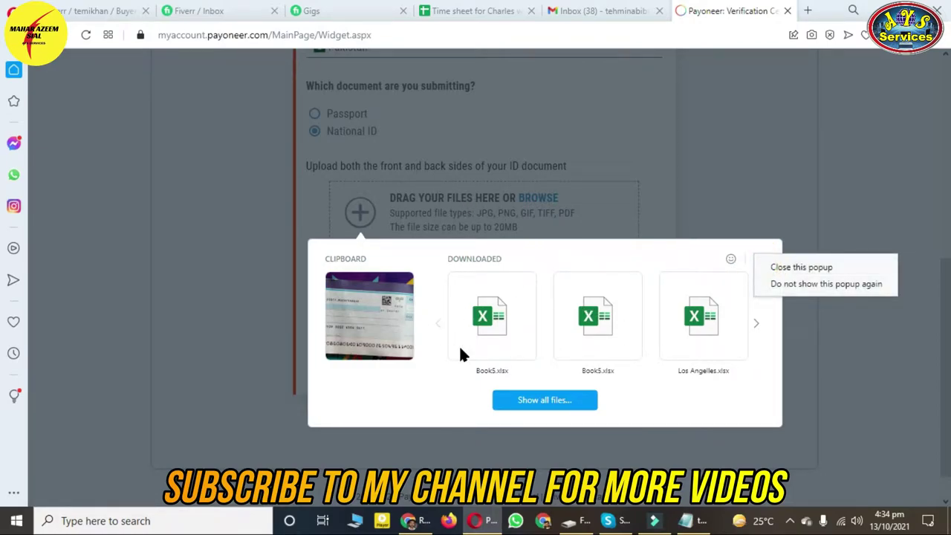
click(525, 401)
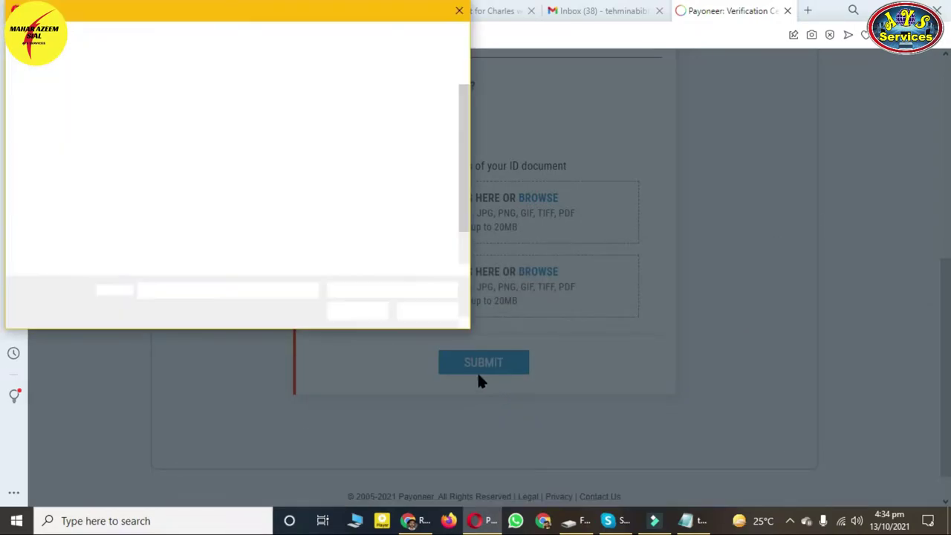
scroll(78, 199, down, 1)
scroll(78, 199, down, 1)
click(70, 229)
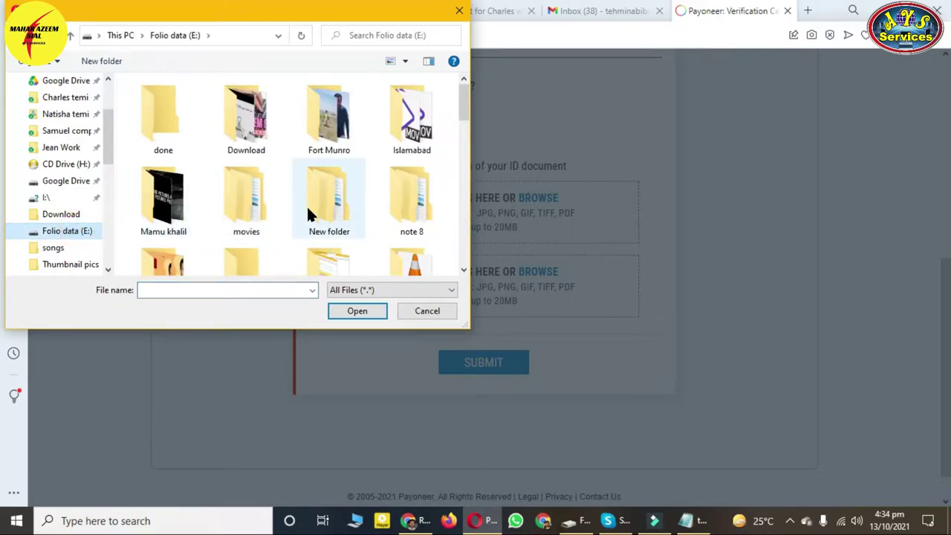
scroll(309, 208, down, 10)
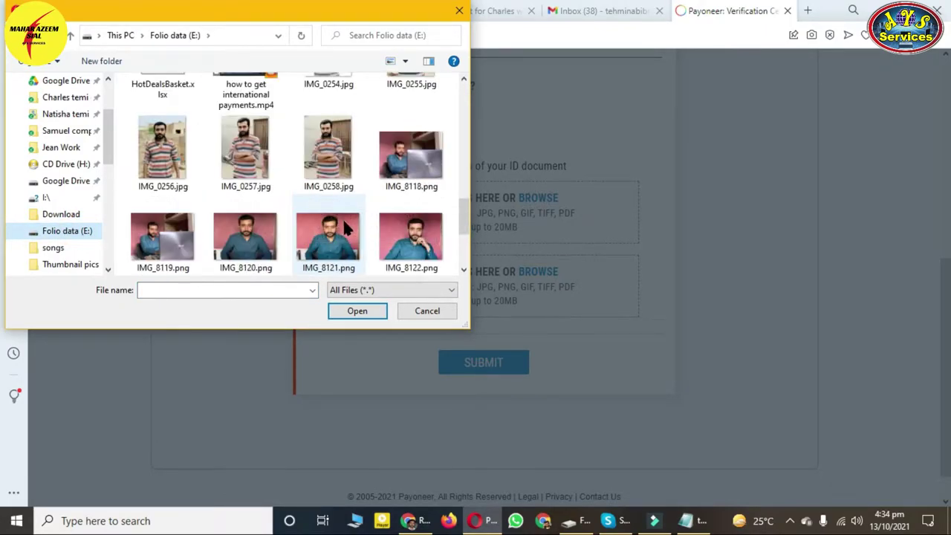
scroll(342, 223, down, 2)
scroll(338, 226, up, 3)
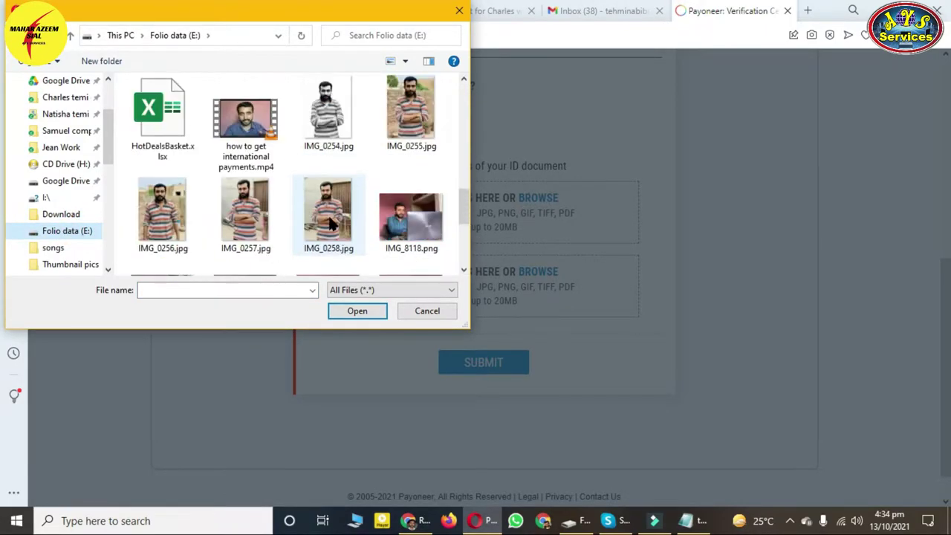
scroll(323, 215, up, 1)
click(405, 115)
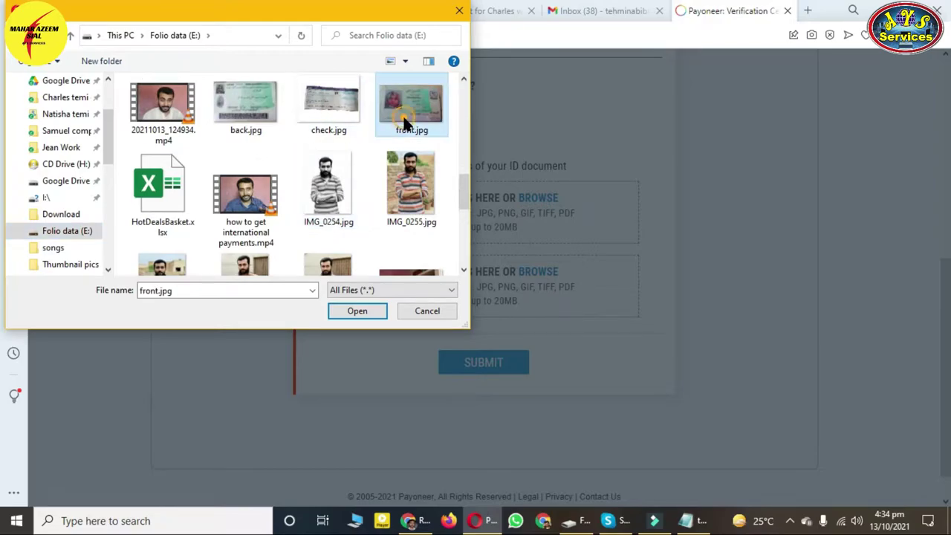
click(358, 310)
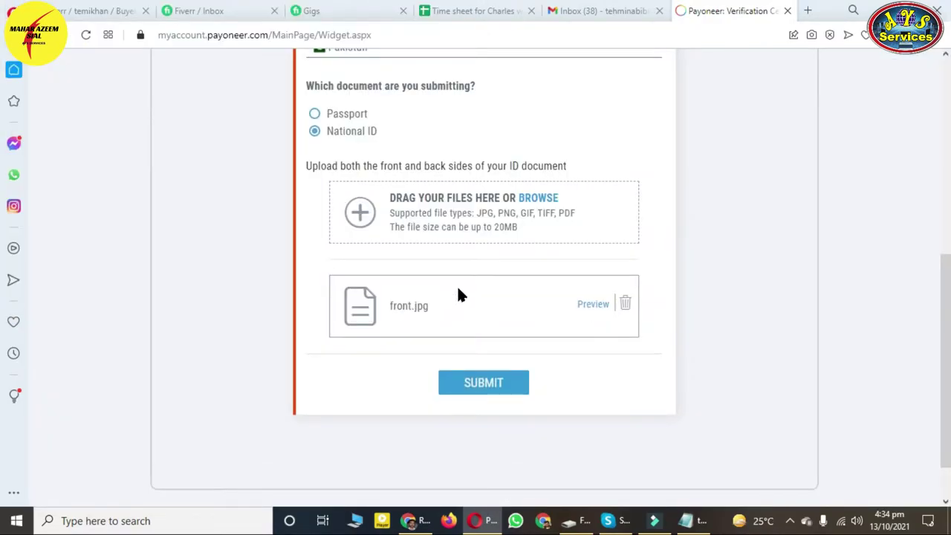
- Attach back.jpg from the Folio data (E:) drive as the back side of the national ID
click(359, 217)
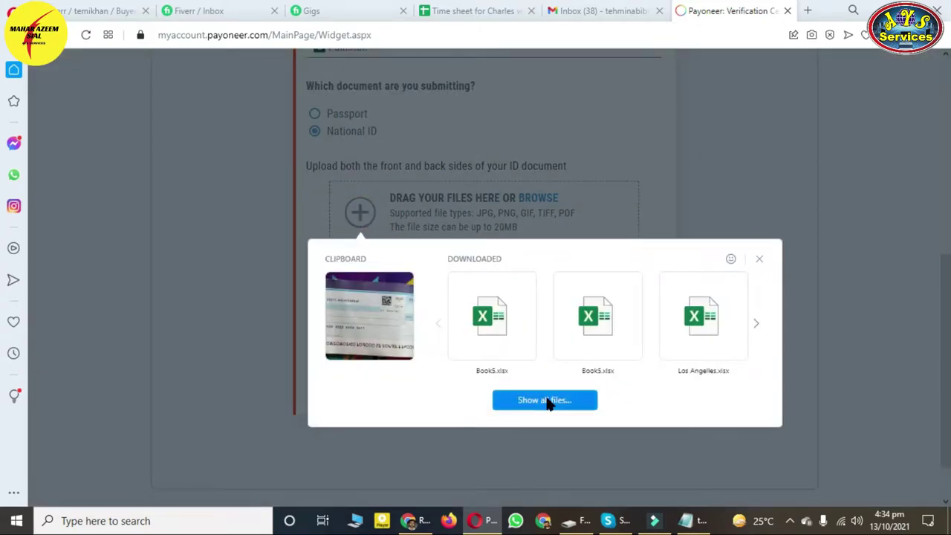
key(Escape)
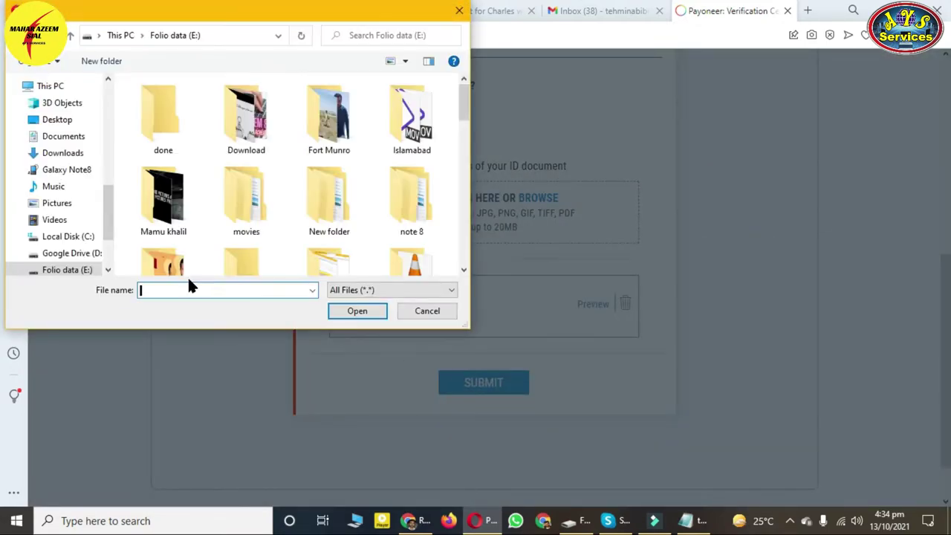
scroll(267, 205, down, 3)
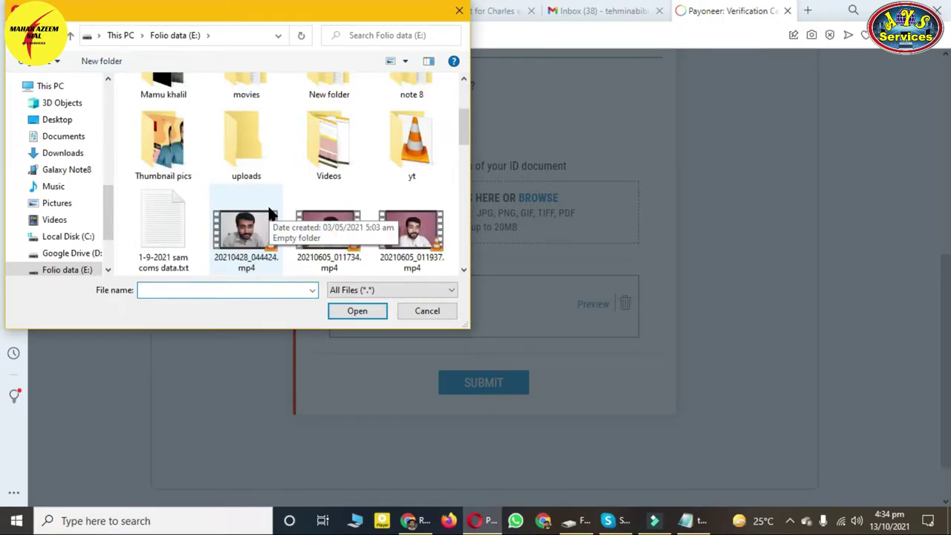
scroll(269, 214, down, 5)
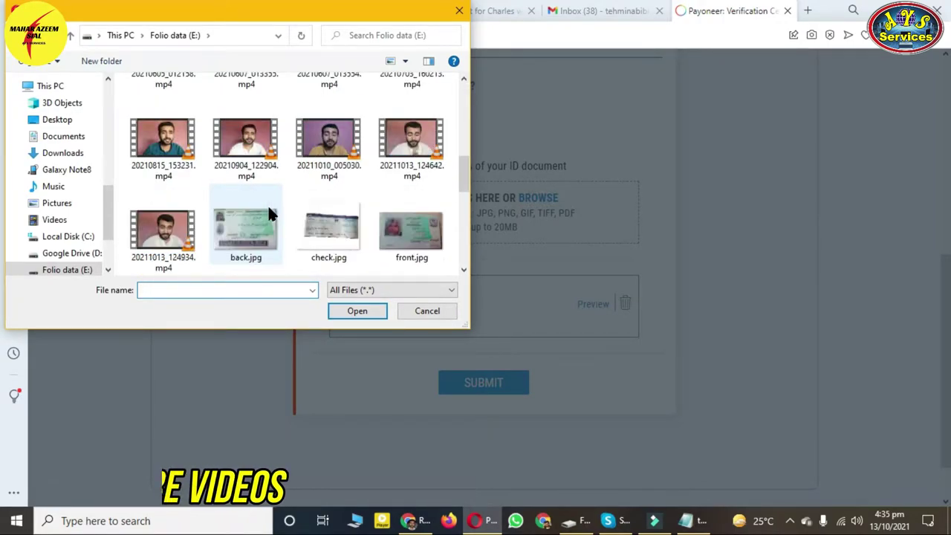
click(262, 239)
click(376, 311)
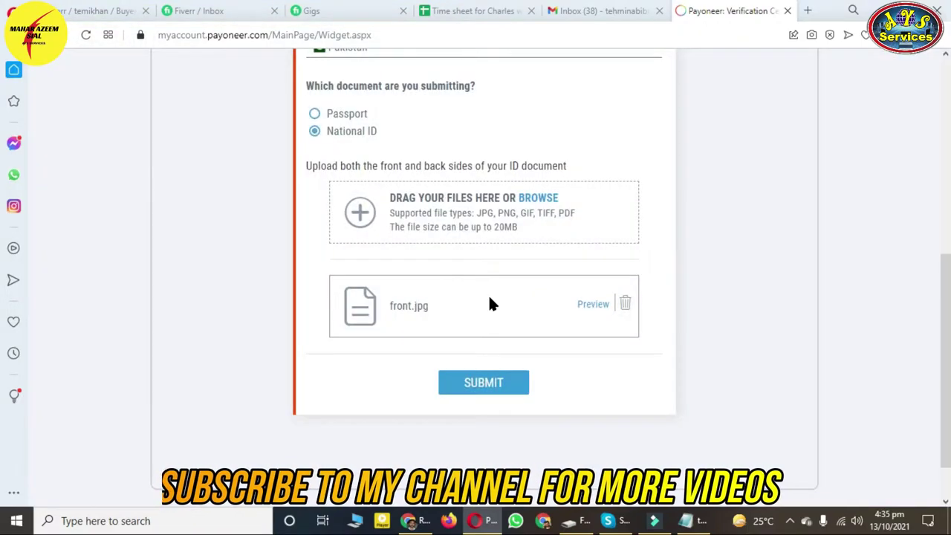
- Check the two attached ID files and submit the government-issued photo ID form
scroll(684, 348, up, 2)
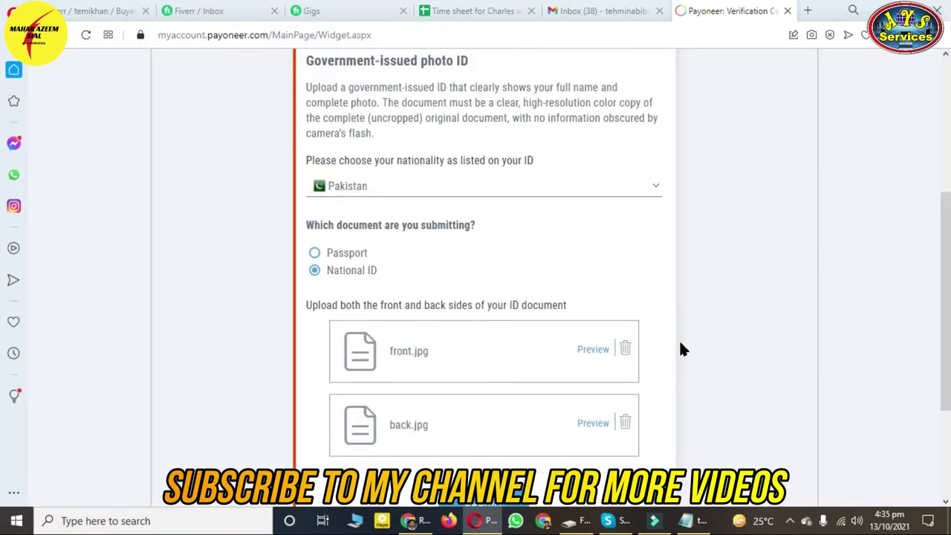
scroll(679, 349, down, 3)
click(466, 326)
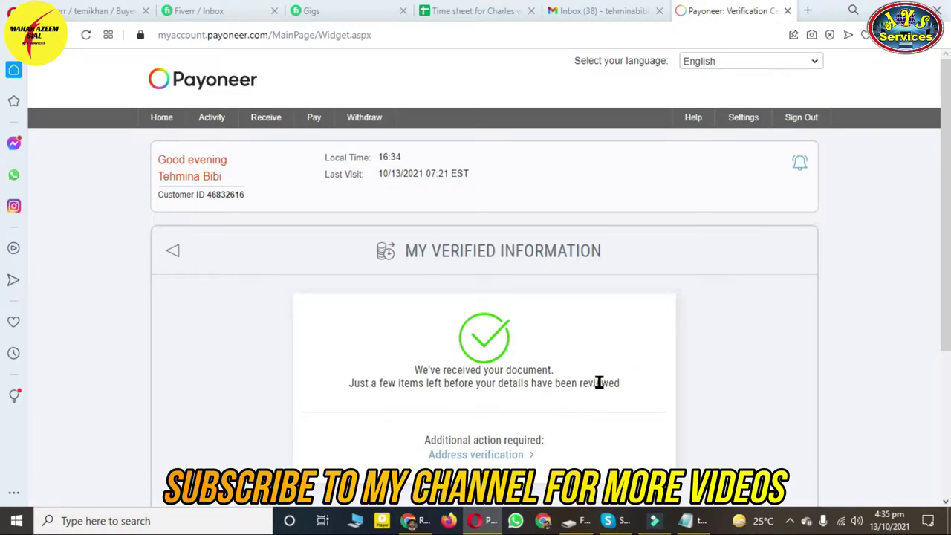
- Open the remaining address verification request and choose Bank document as the document being submitted
scroll(520, 357, down, 1)
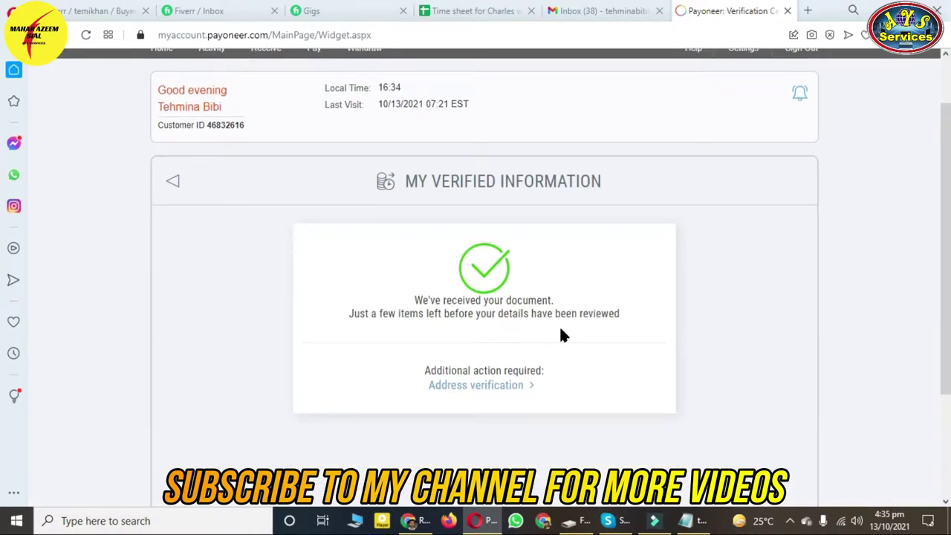
click(499, 385)
scroll(497, 391, down, 2)
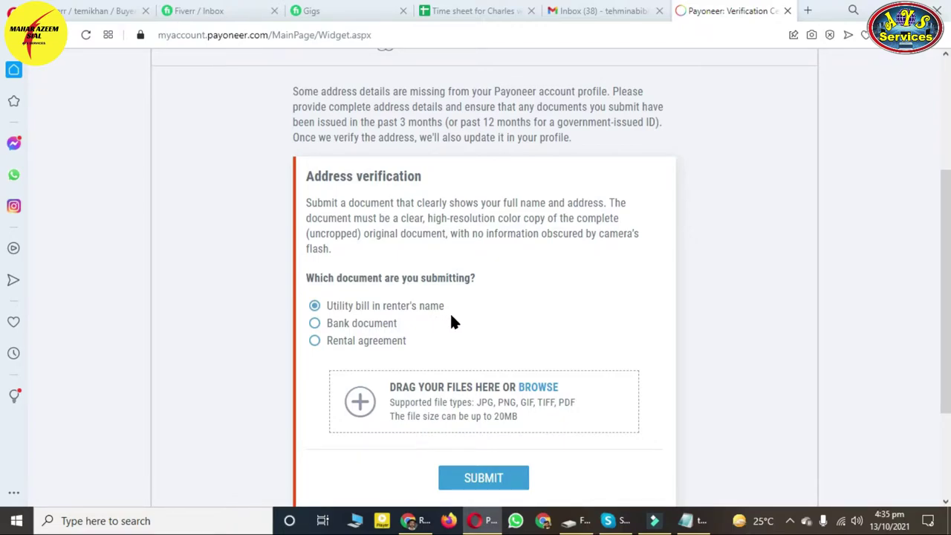
click(356, 329)
scroll(475, 331, down, 2)
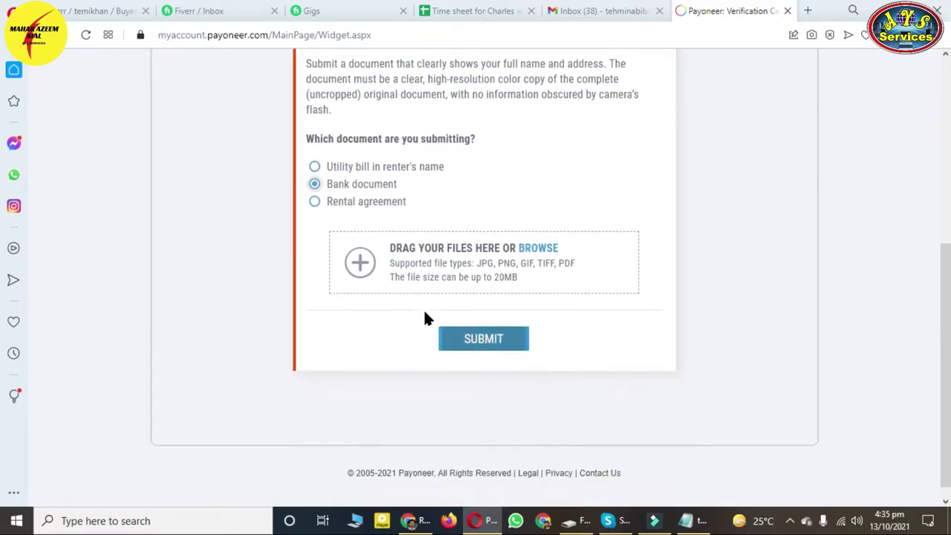
- Attach the check image from the clipboard as the bank document, view the saved picture, and submit the address verification form
click(368, 274)
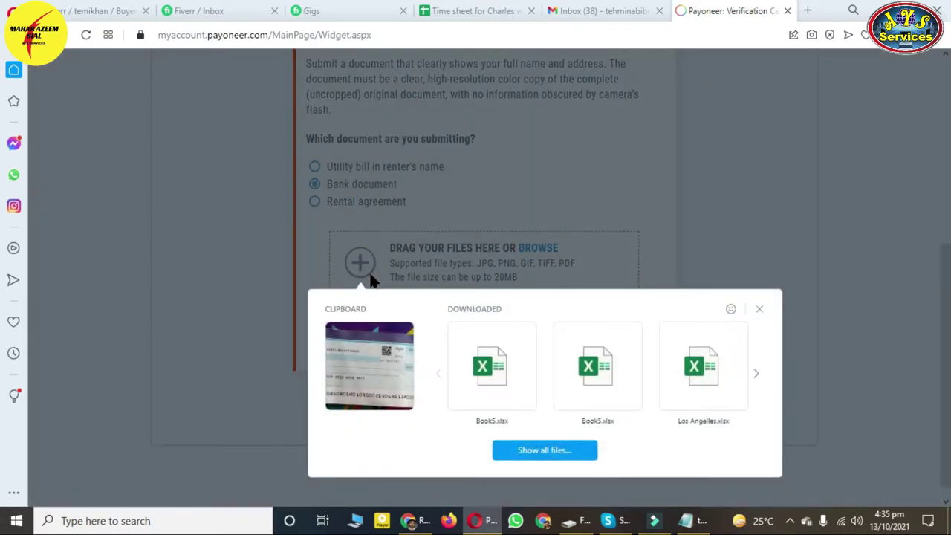
click(377, 381)
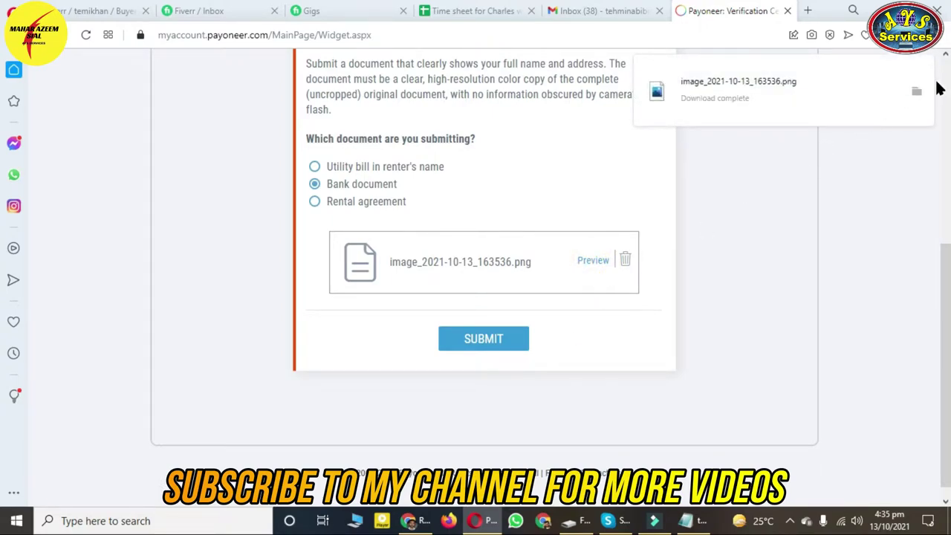
click(732, 102)
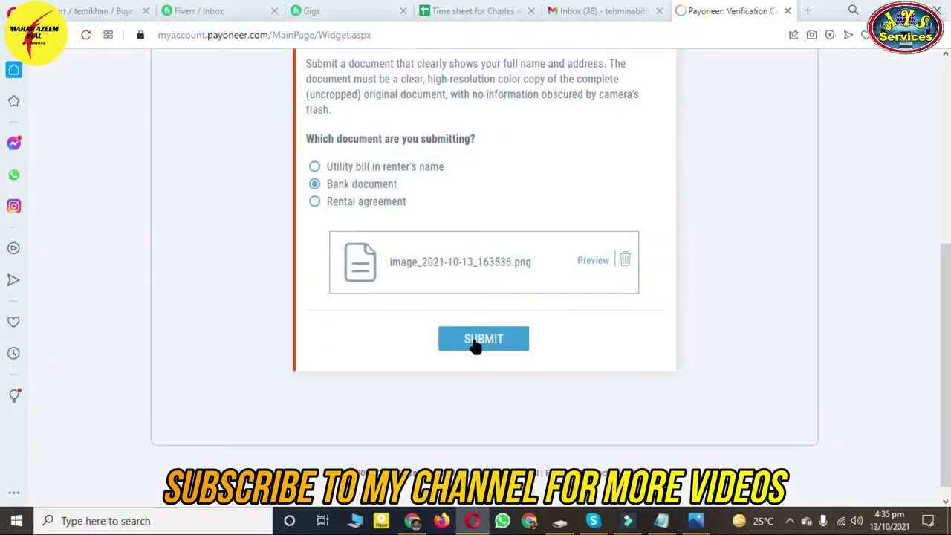
click(477, 343)
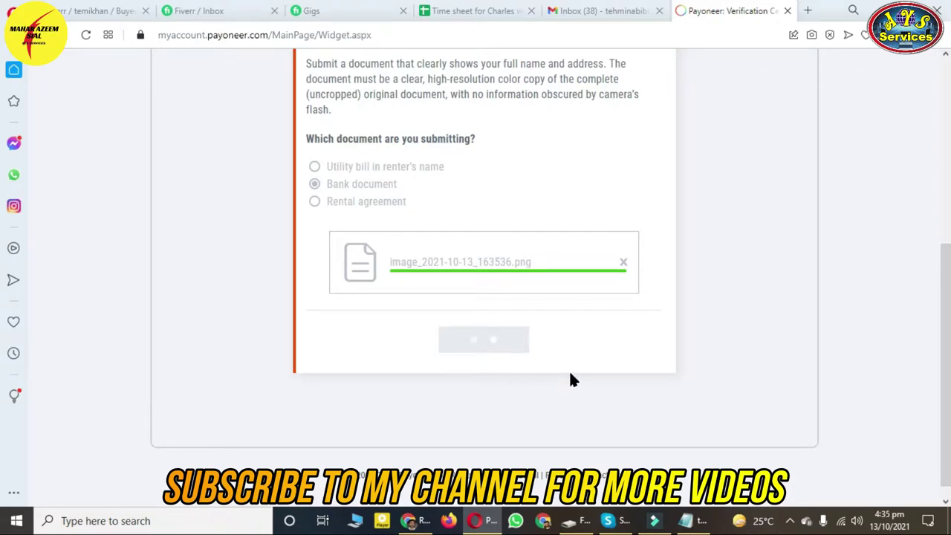
scroll(528, 398, down, 2)
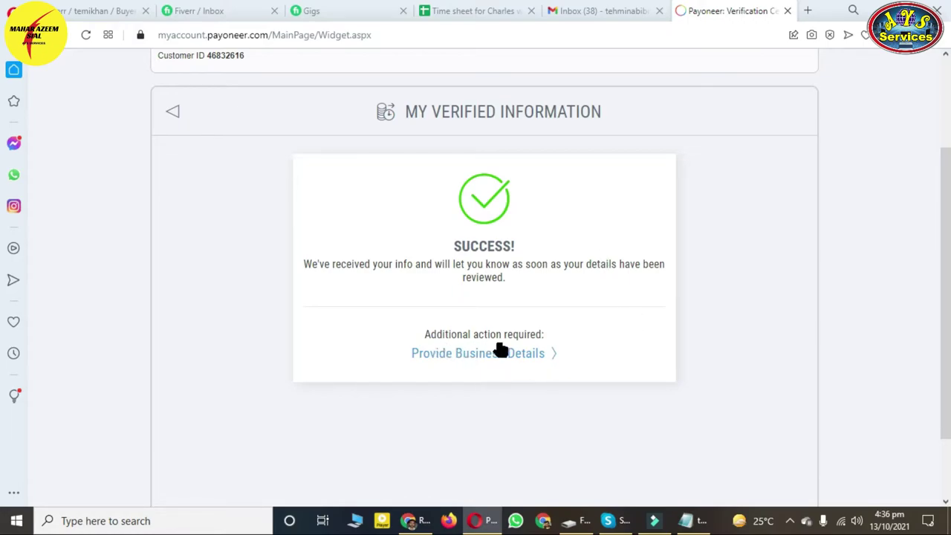
- Open the Global payment service questionnaire from the business details request and choose Sales & marketing as the goods or services category
click(526, 354)
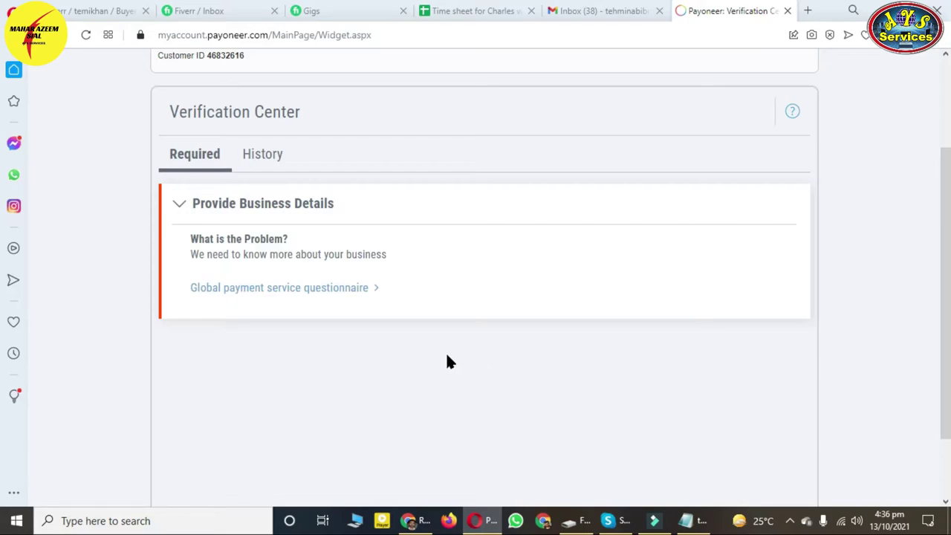
click(331, 296)
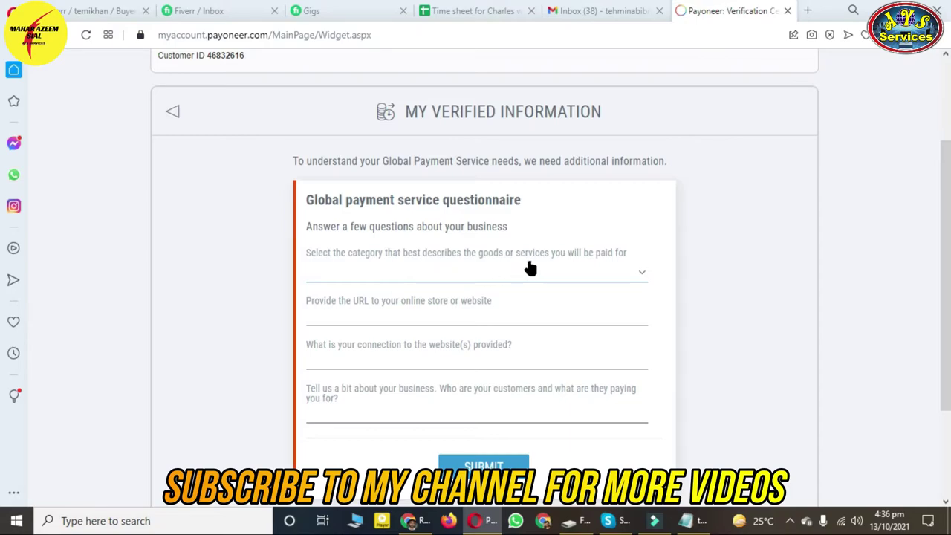
click(637, 274)
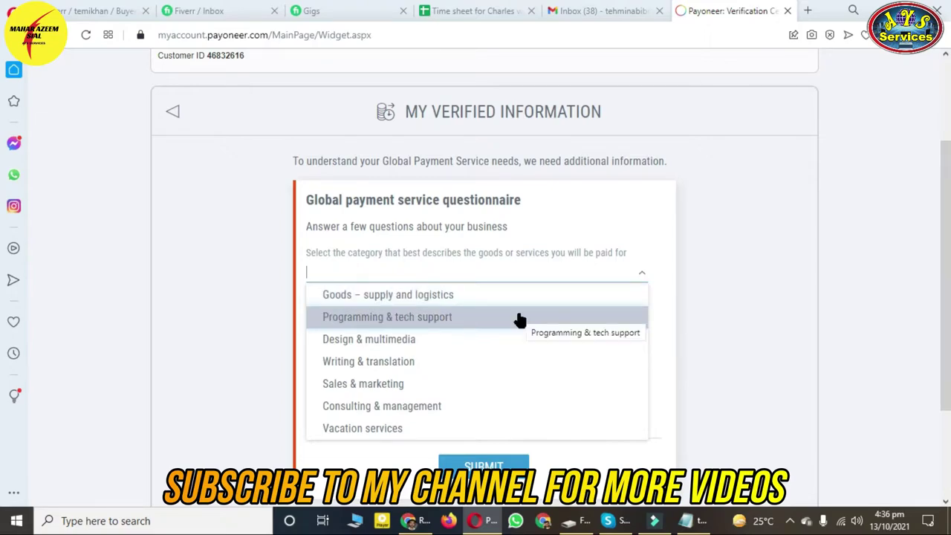
scroll(518, 319, down, 1)
scroll(520, 321, down, 1)
scroll(464, 301, up, 1)
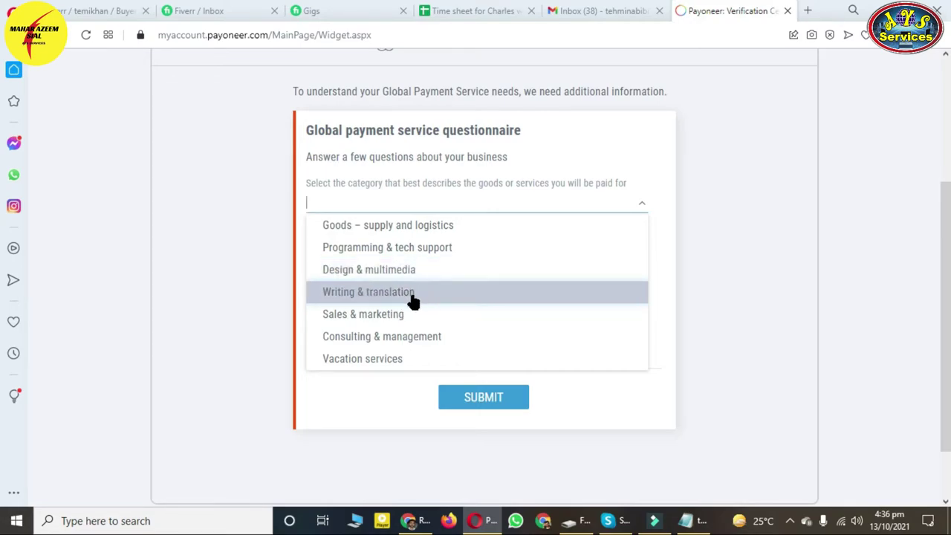
click(378, 315)
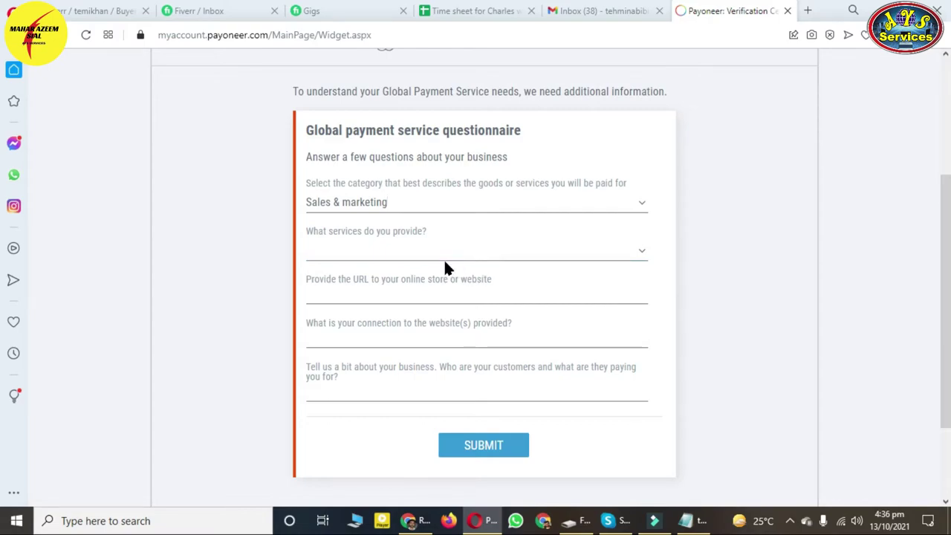
- Keep the Sales & marketing category and choose Social media as the services provided
click(600, 205)
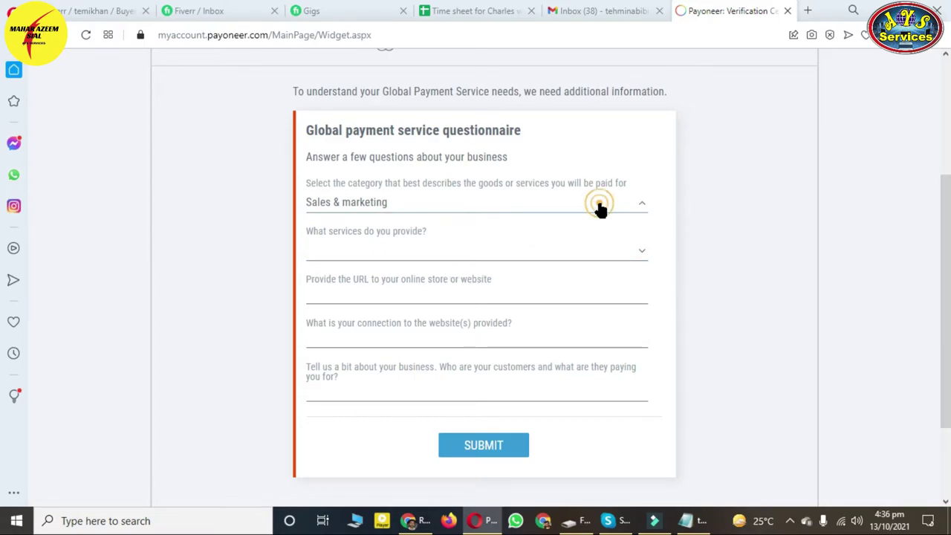
click(688, 211)
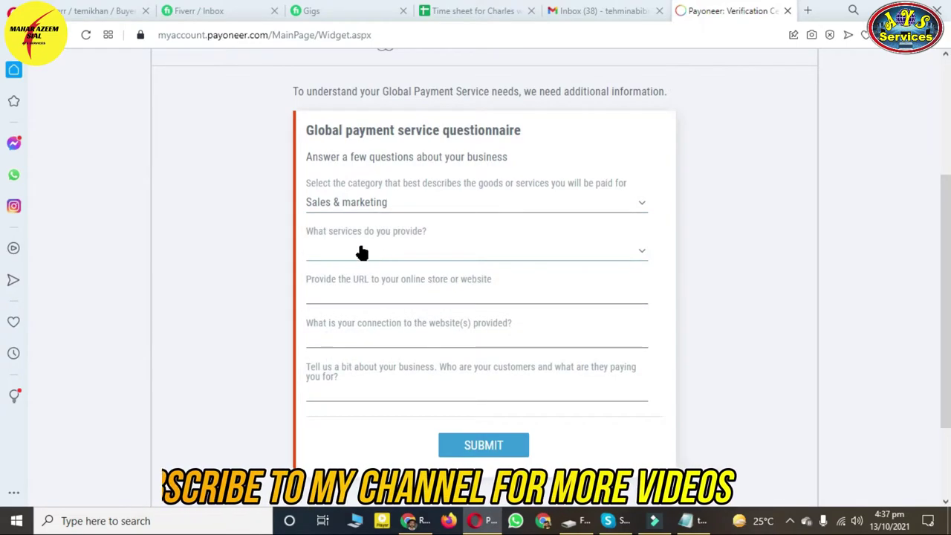
click(558, 253)
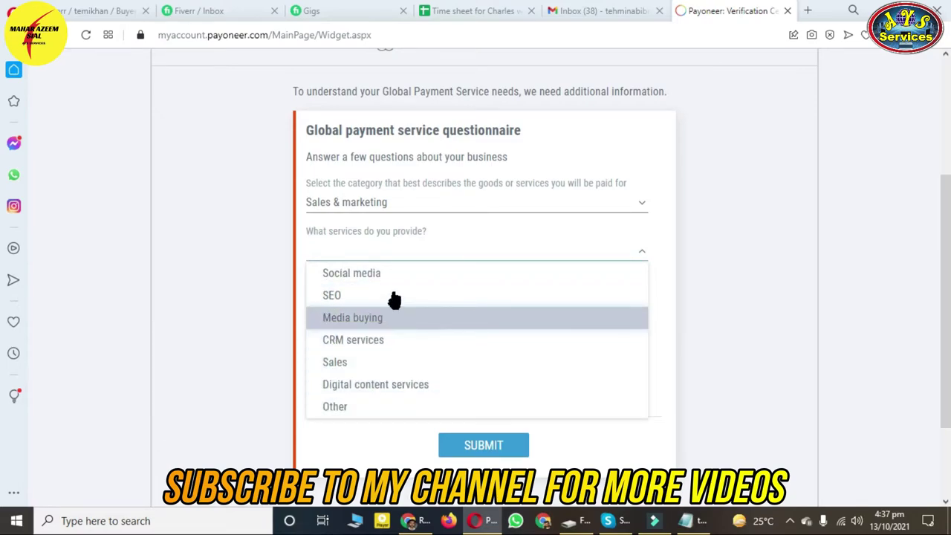
click(409, 275)
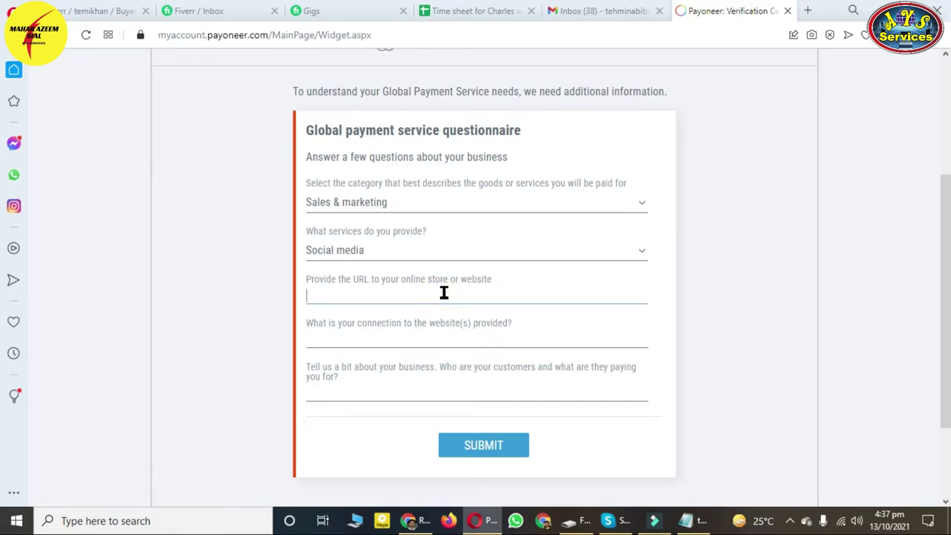
- Copy the Fiverr seller dashboard's web address and enter it as the online store or website URL in the Payoneer questionnaire
click(102, 12)
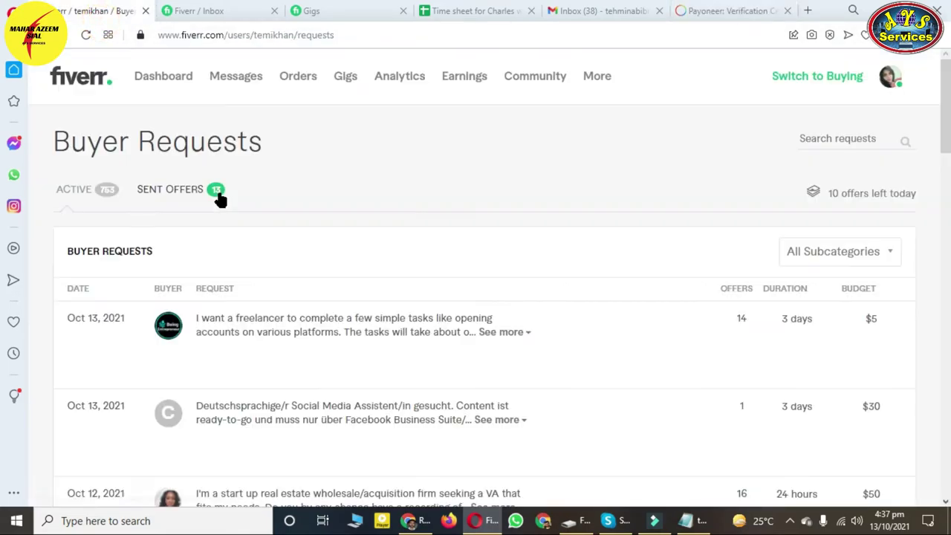
click(148, 77)
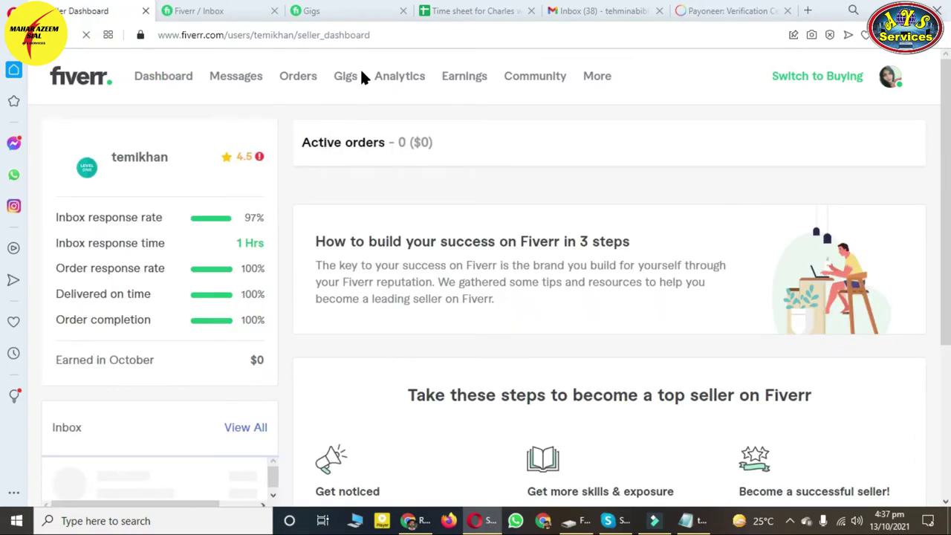
click(403, 41)
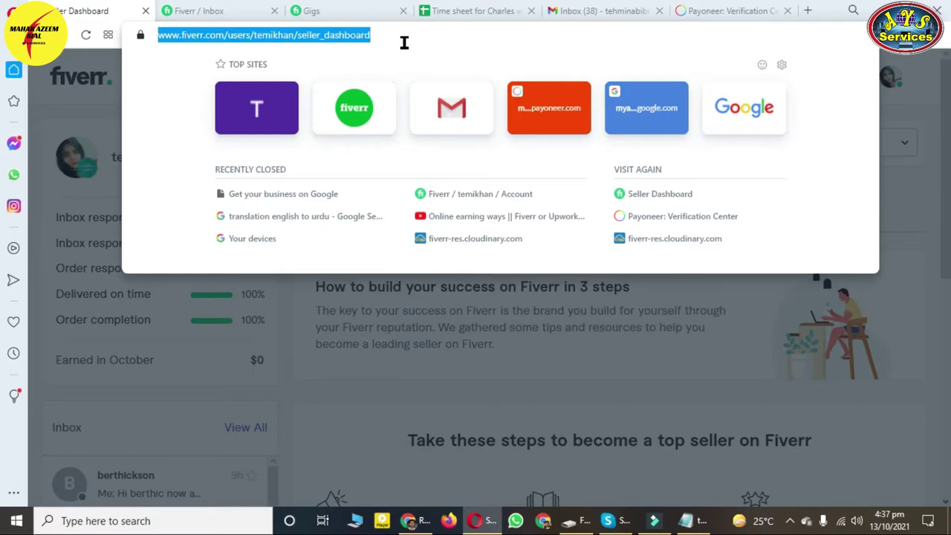
click(732, 14)
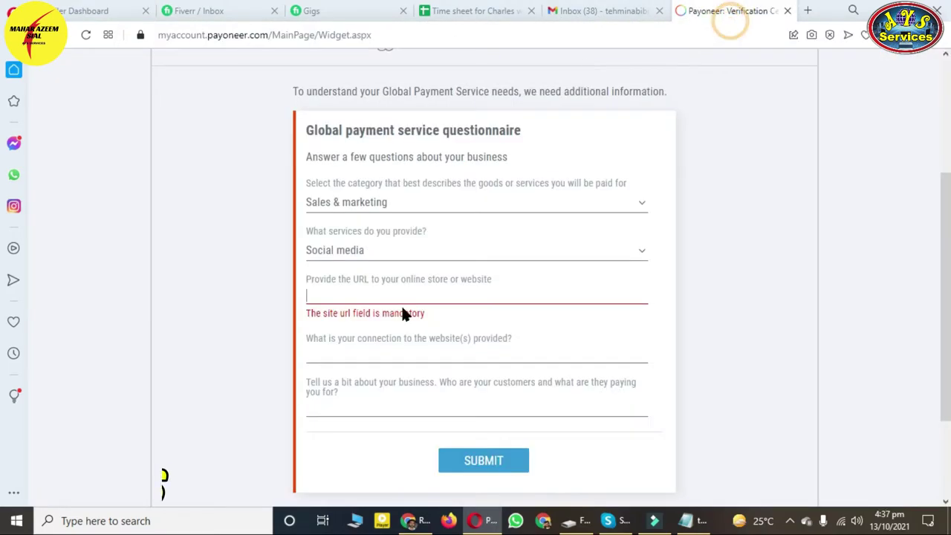
text(https://www.fiverr.com/users/temikhan/seller_dashboard)
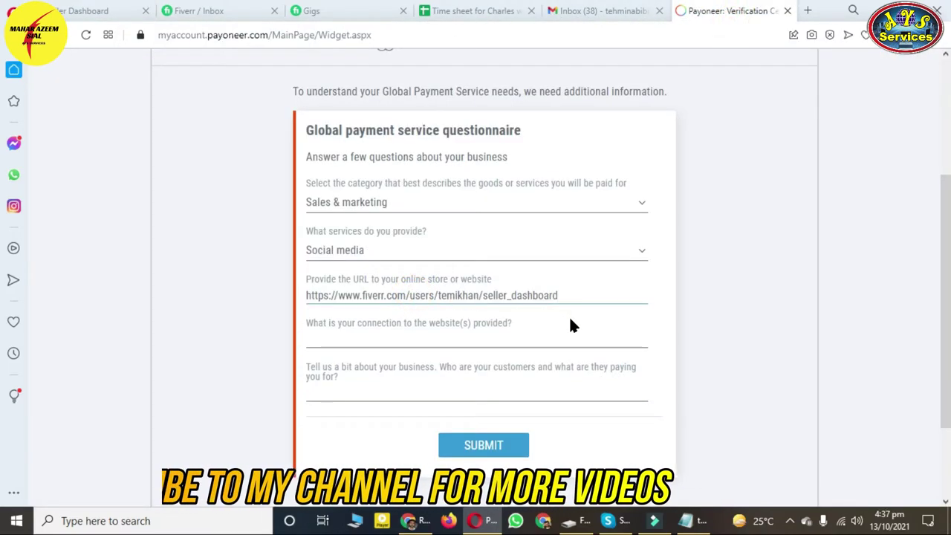
click(450, 340)
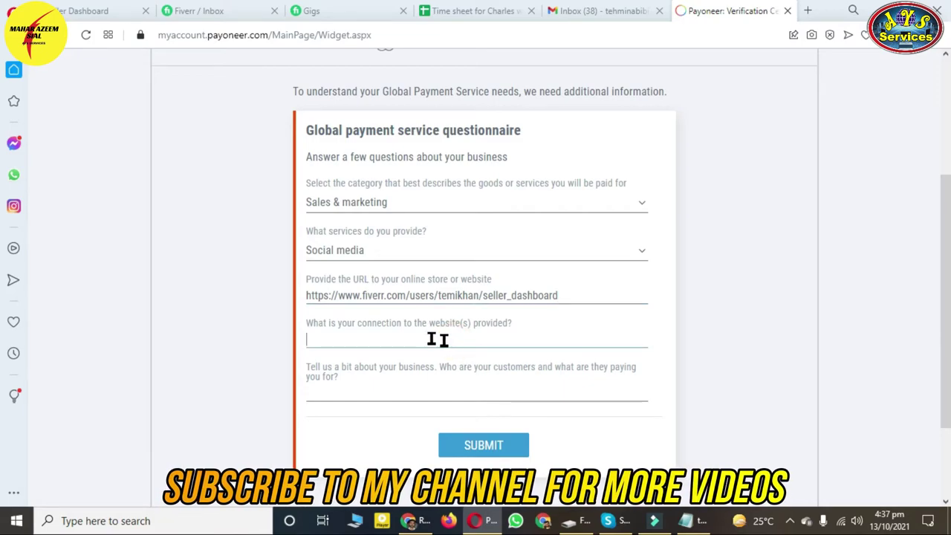
- Open the seller's own profile page on Fiverr and copy its web address without the "?up_rollout=true" part
click(83, 10)
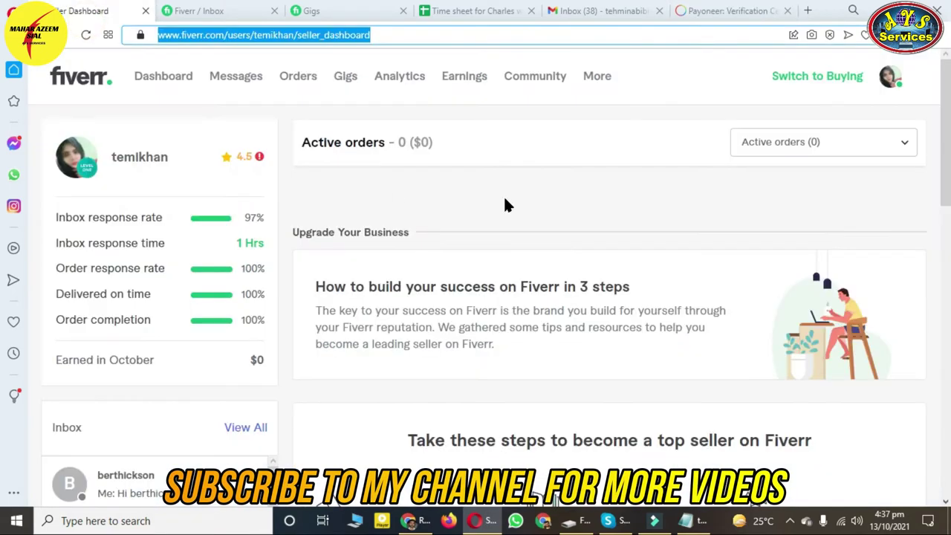
click(889, 76)
click(787, 145)
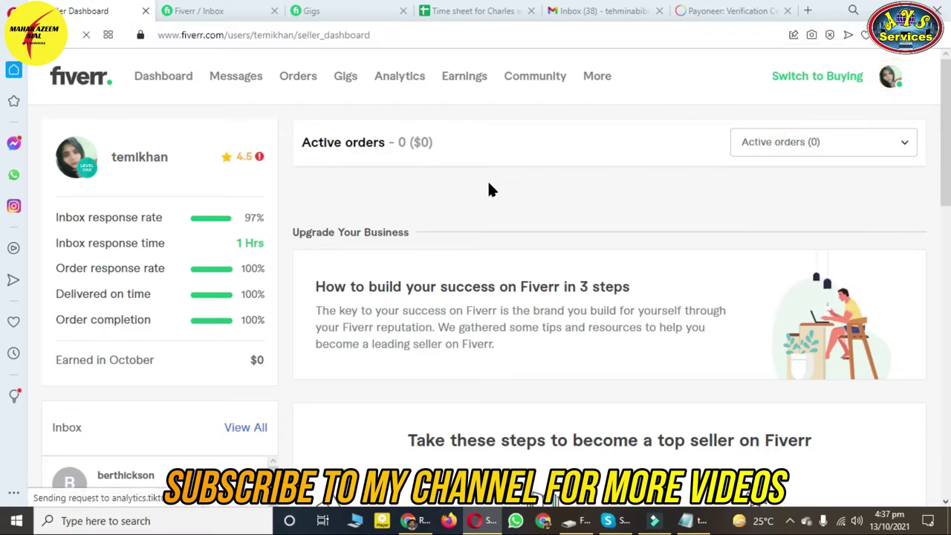
click(327, 35)
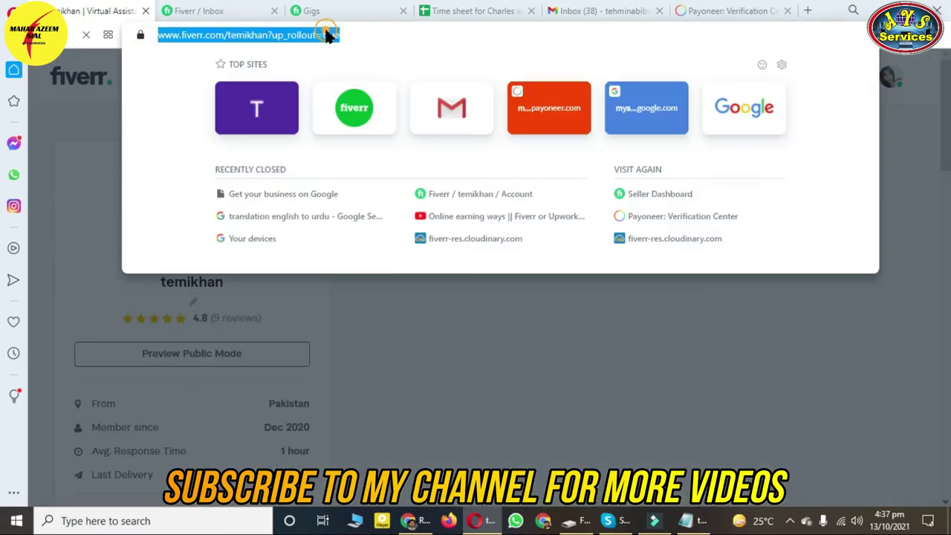
click(389, 40)
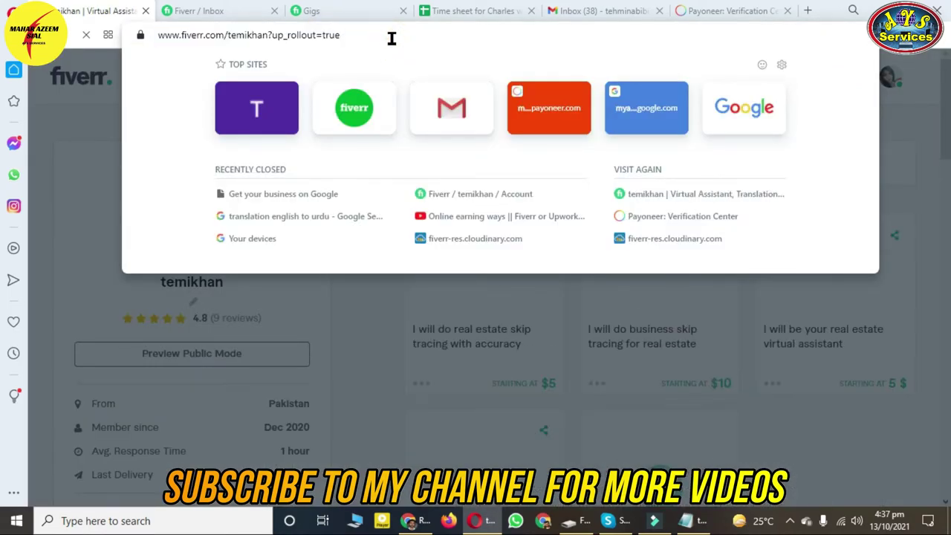
click(392, 38)
click(391, 38)
click(391, 37)
click(391, 37)
drag(266, 37, 160, 43)
key(ctrl+c)
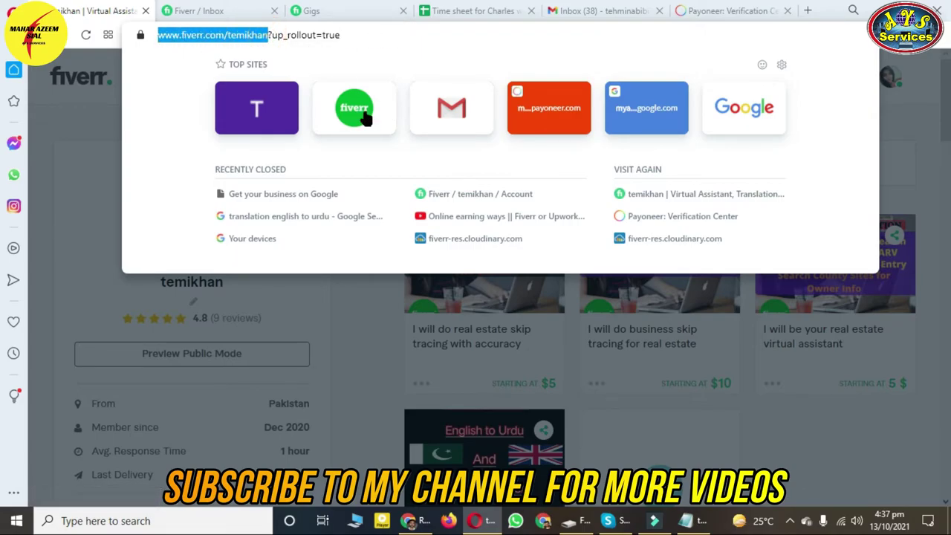
- Return to the Payoneer questionnaire and replace the website URL with the copied Fiverr profile address
click(727, 10)
triple_click(569, 298)
key(ctrl+v)
- Answer the question about the connection to the website with "I am a freelancer."
click(457, 343)
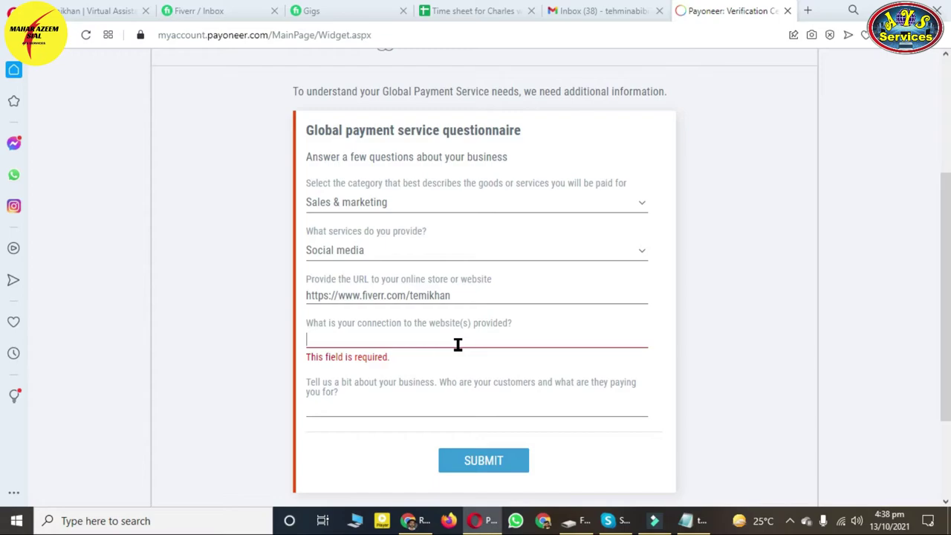
text(I am a freelancer.)
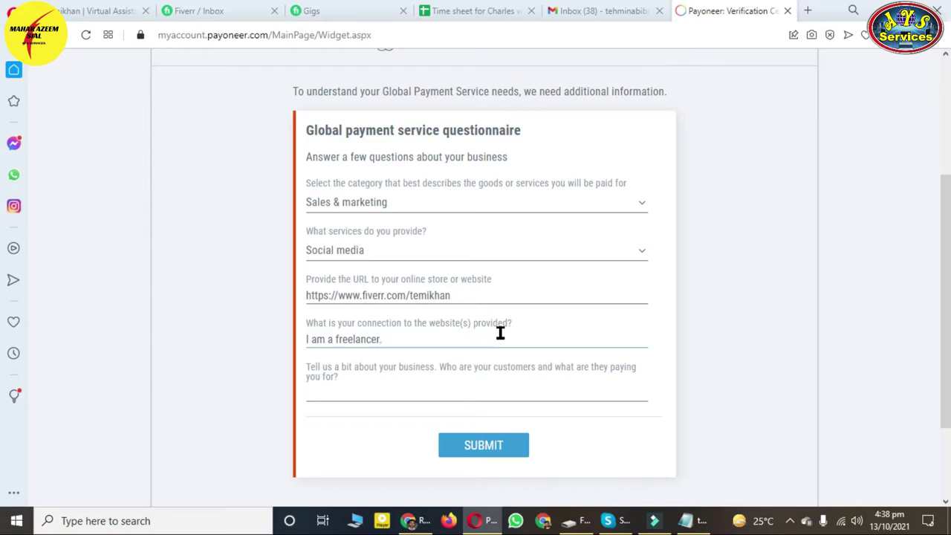
click(502, 333)
- Describe the business as "My customers are paying me for my services as freelancer." and submit the questionnaire
click(410, 394)
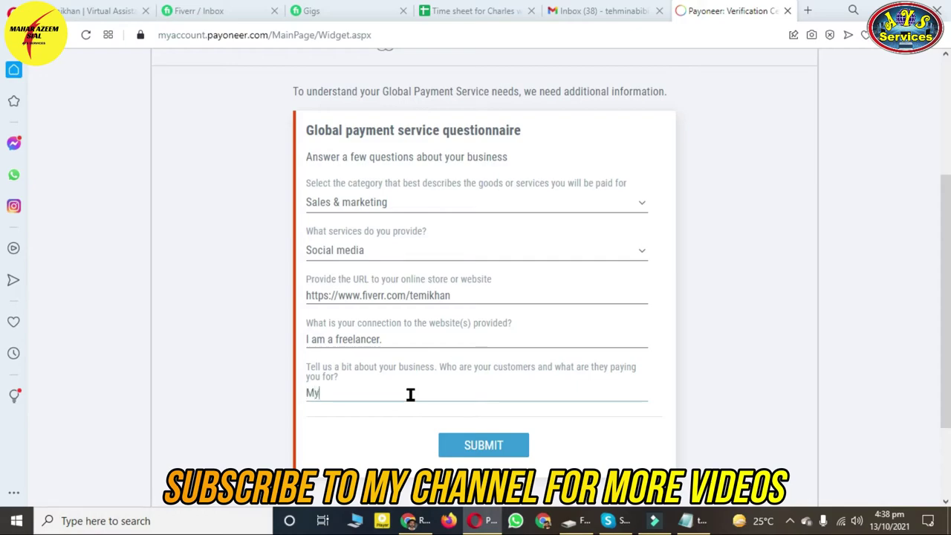
text(ustomers are paying me )
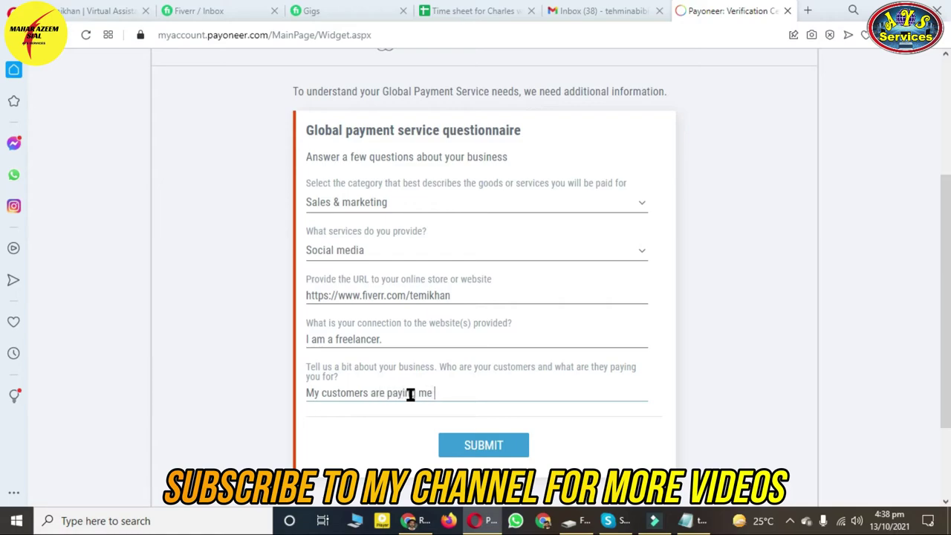
text(for my services)
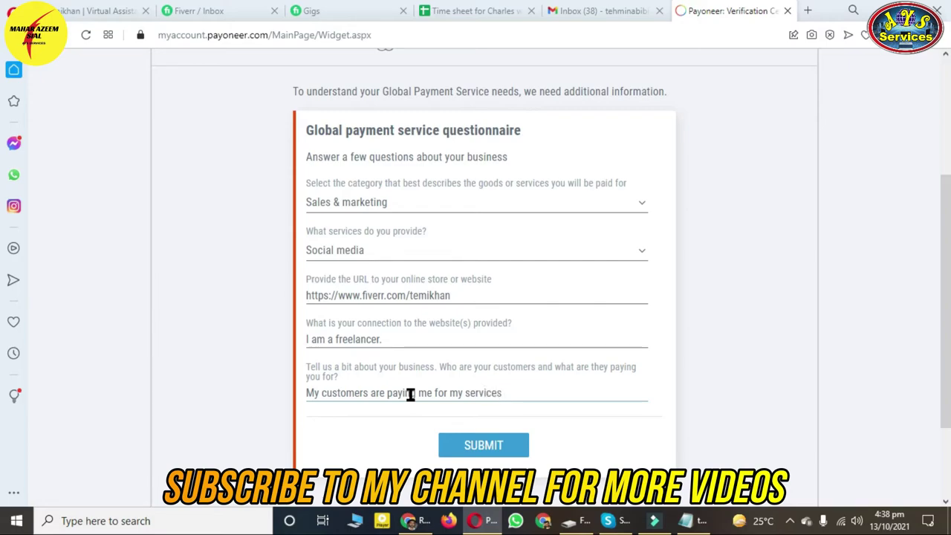
text( as fre)
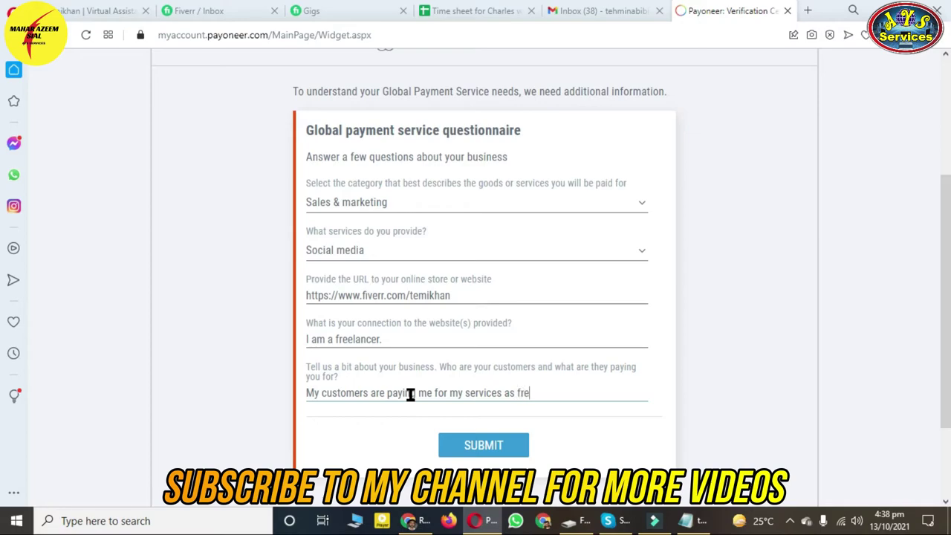
text(elancer.)
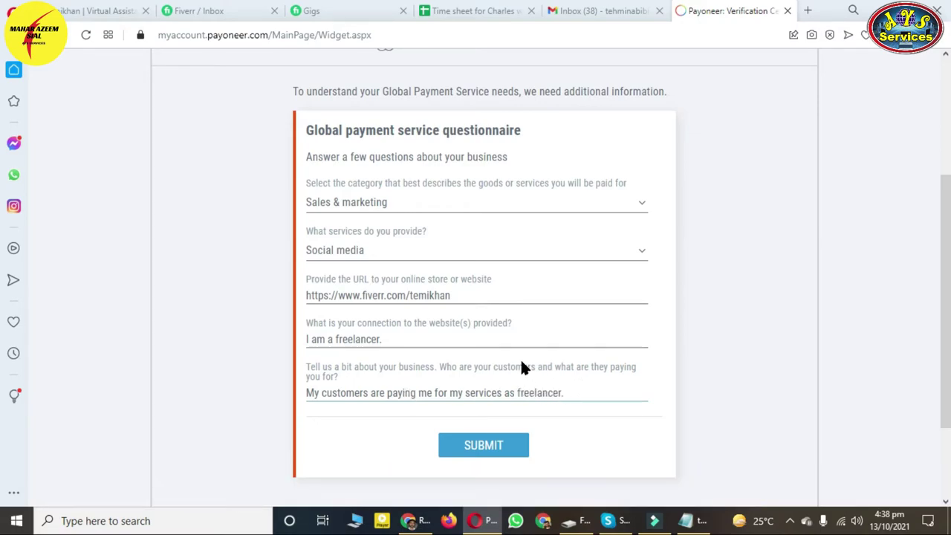
click(488, 446)
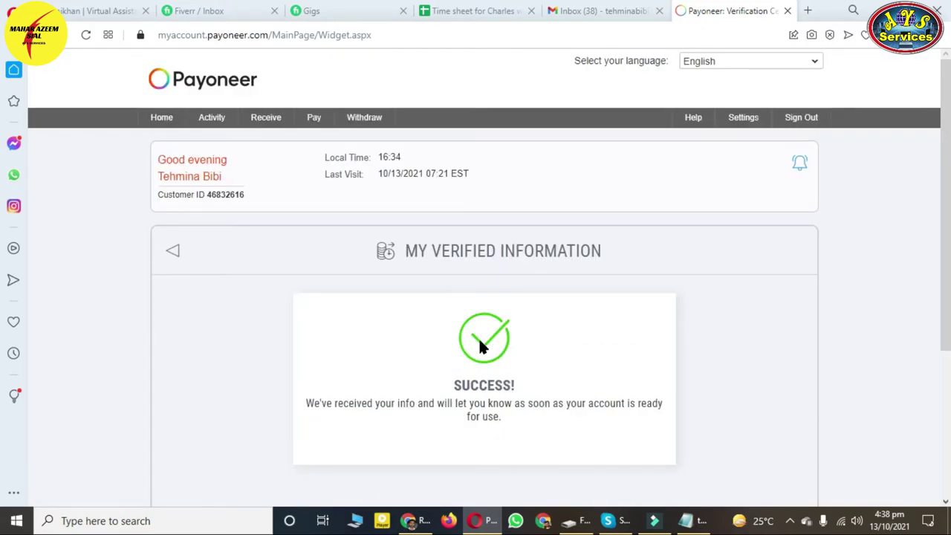
- Open the Verification Center, check the required items, and review the submission status of each requirement in the history
scroll(520, 347, down, 2)
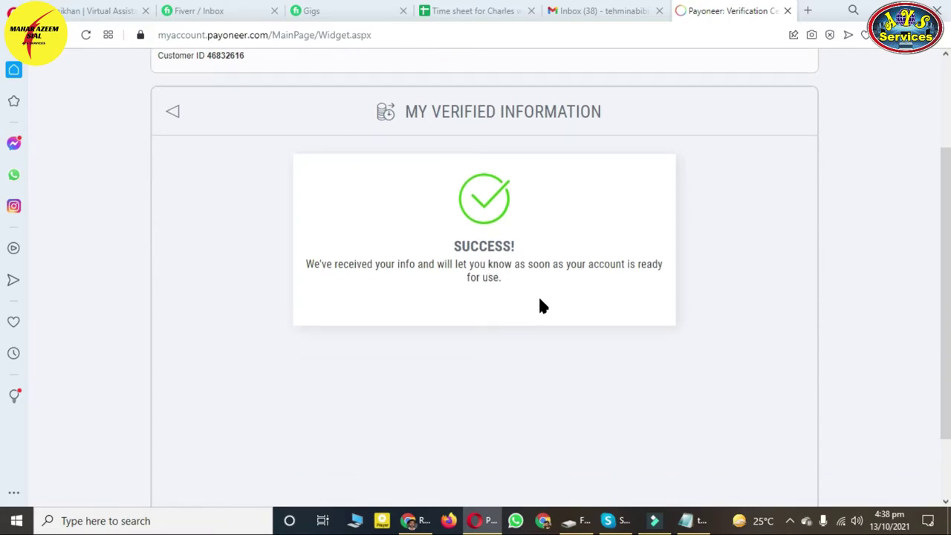
scroll(549, 297, down, 1)
scroll(547, 294, up, 3)
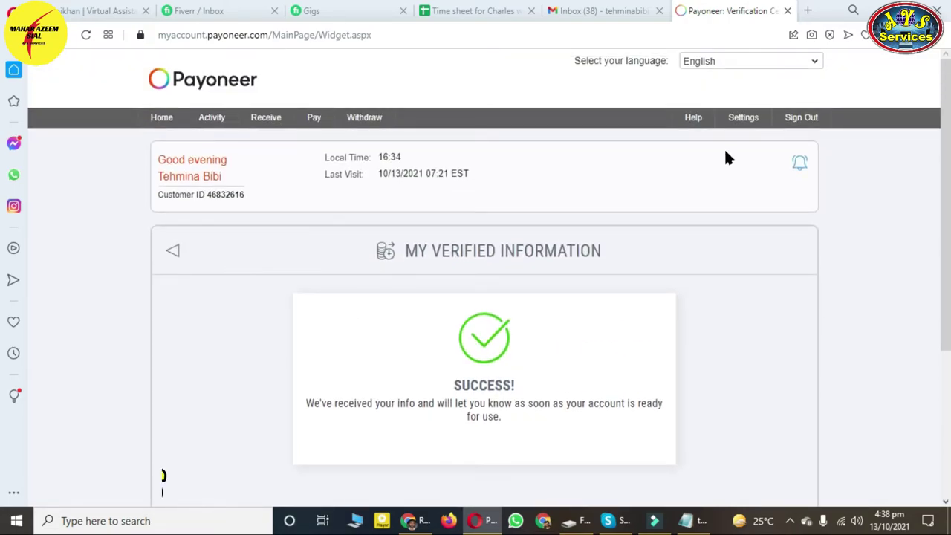
mouse_move(746, 122)
click(760, 178)
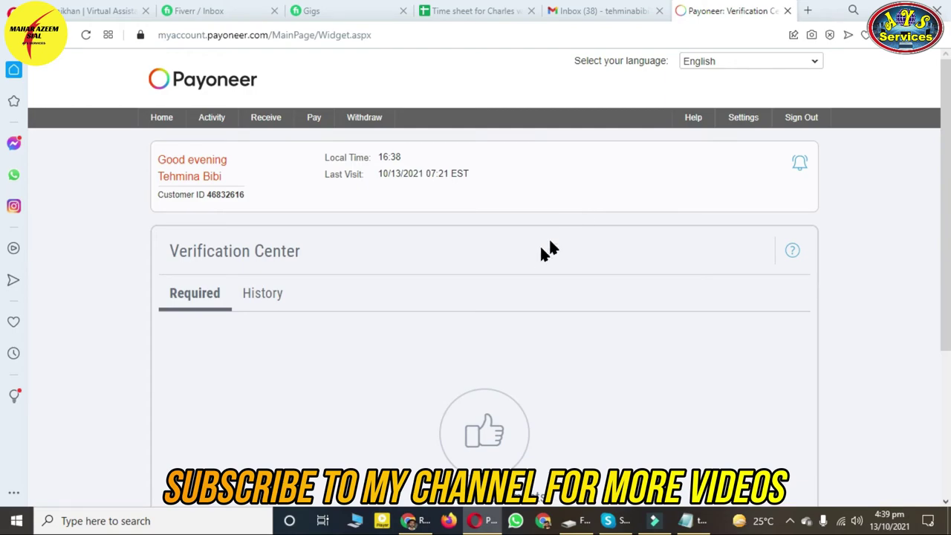
scroll(549, 246, down, 3)
scroll(263, 240, up, 3)
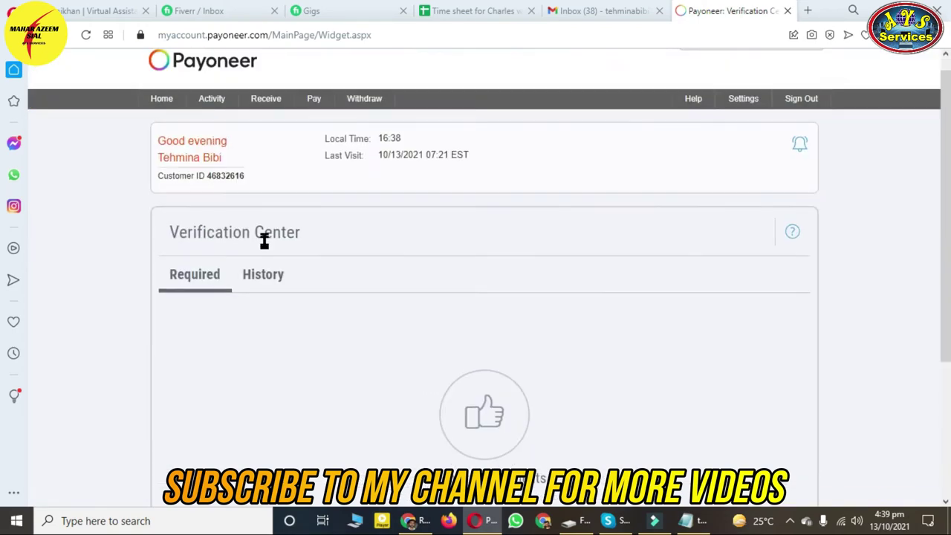
click(260, 297)
scroll(401, 305, down, 2)
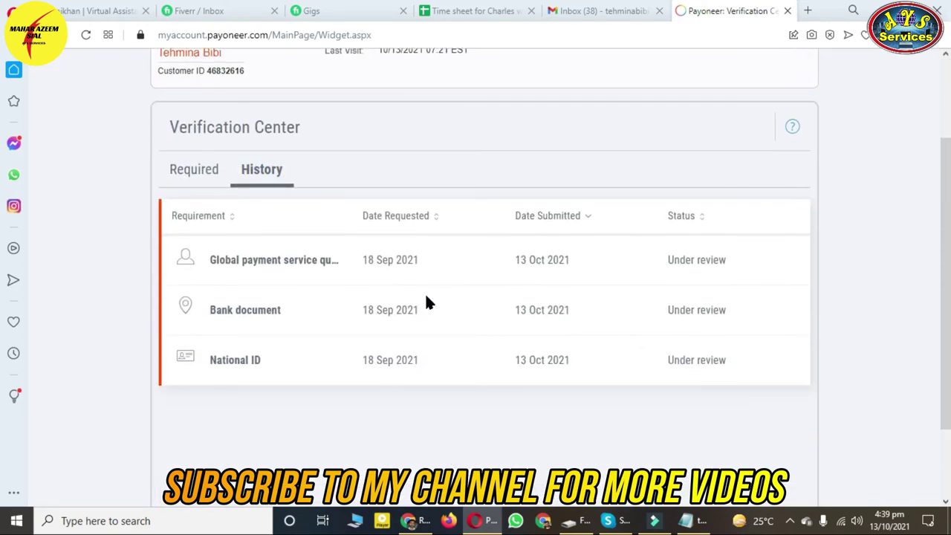